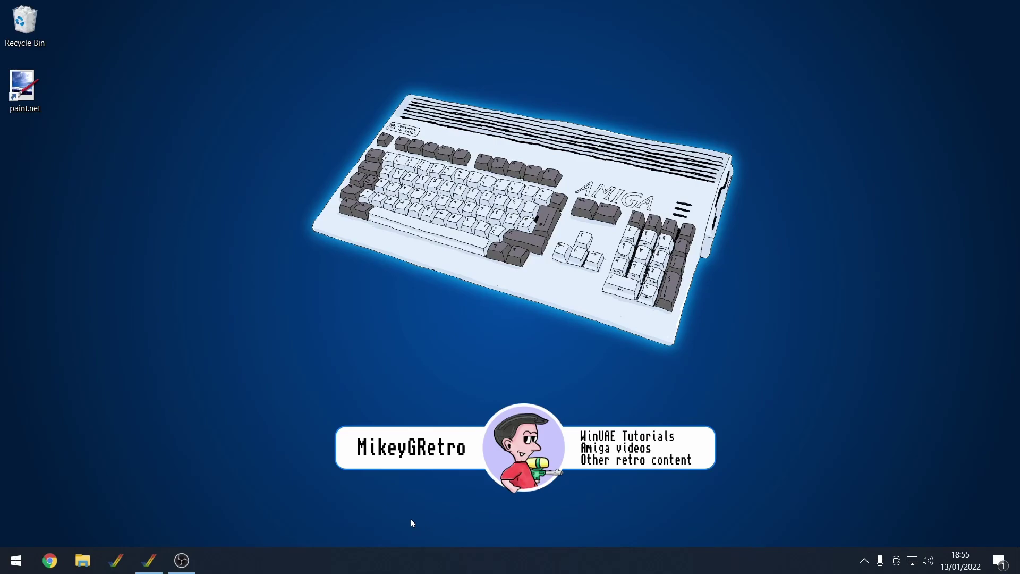
Switch to WinUAE and open the Monitors drawer inside Devs on the System disk.
{"action": "left_click", "coordinate": [159, 561]}
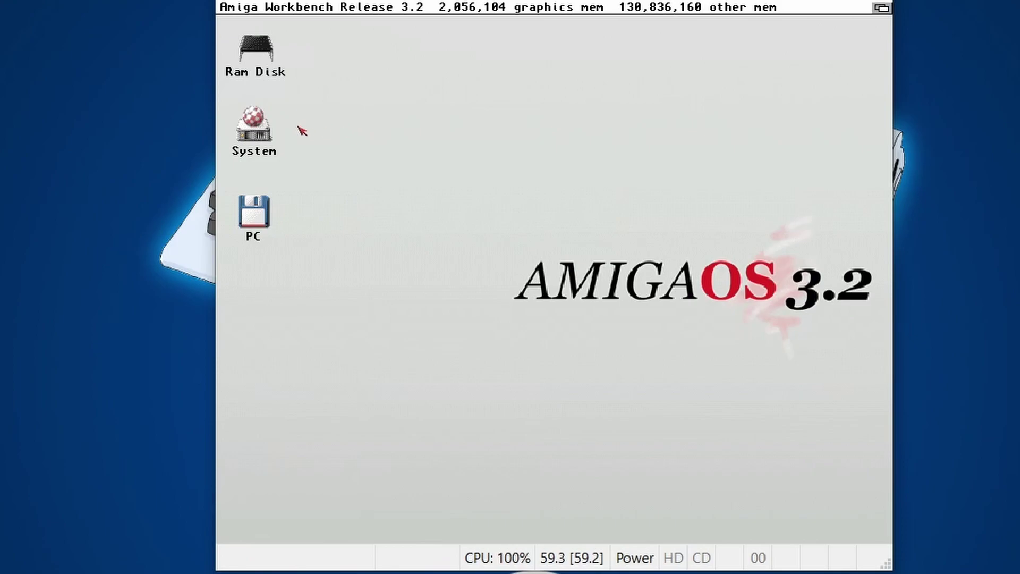
{"action": "double_click", "coordinate": [254, 133]}
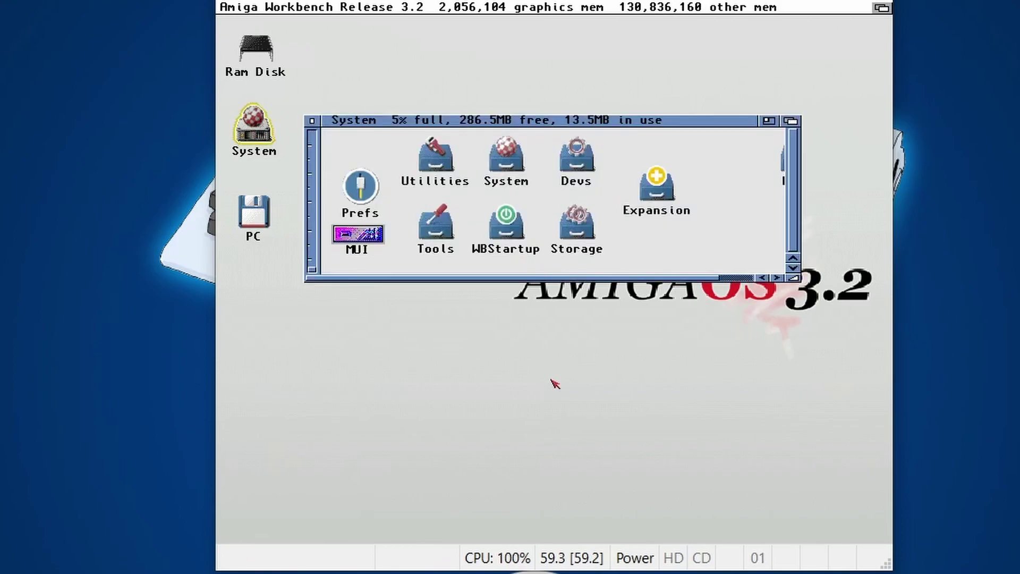
{"action": "double_click", "coordinate": [582, 173]}
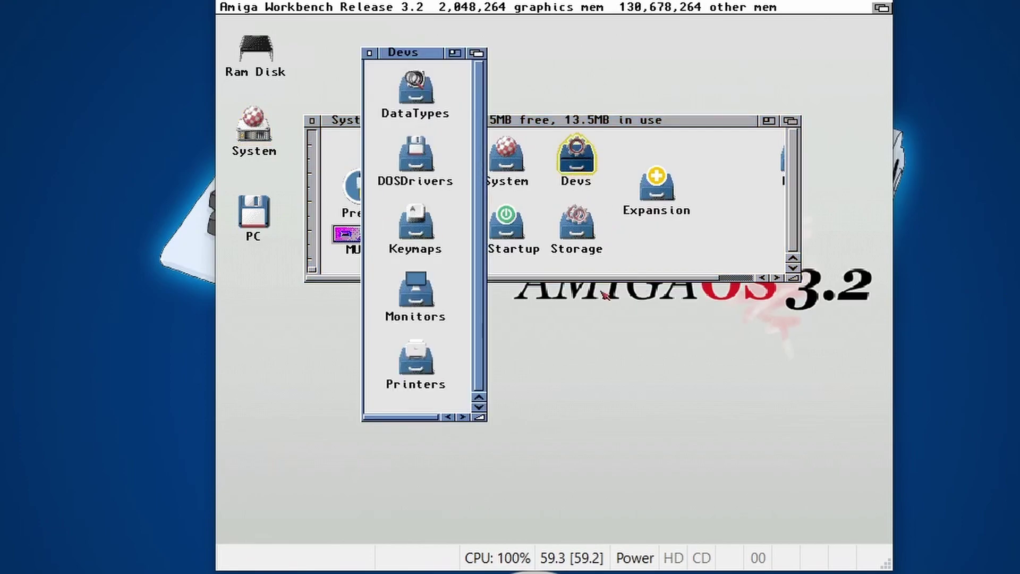
{"action": "double_click", "coordinate": [409, 300]}
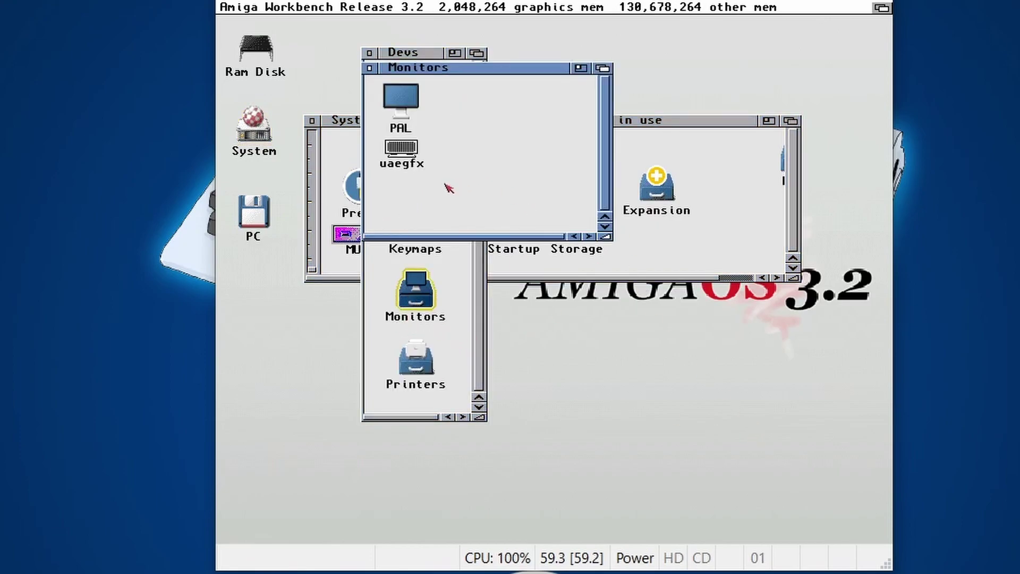
Show the tool types in the uaegfx icon's information and enlarge the window to fit the whole list.
{"action": "left_click", "coordinate": [408, 157]}
{"action": "right_click", "coordinate": [382, 5]}
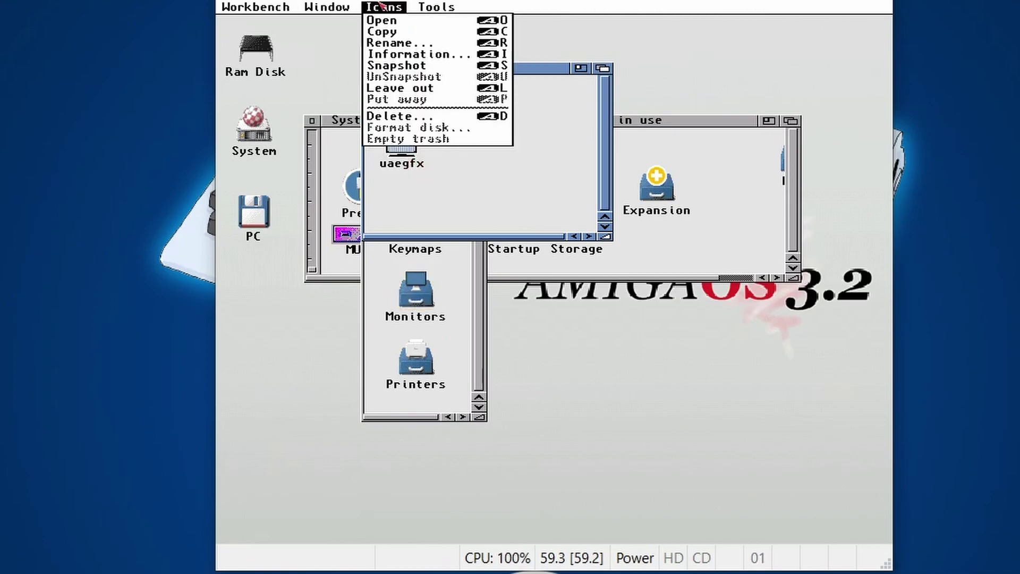
{"action": "right_click", "coordinate": [409, 54]}
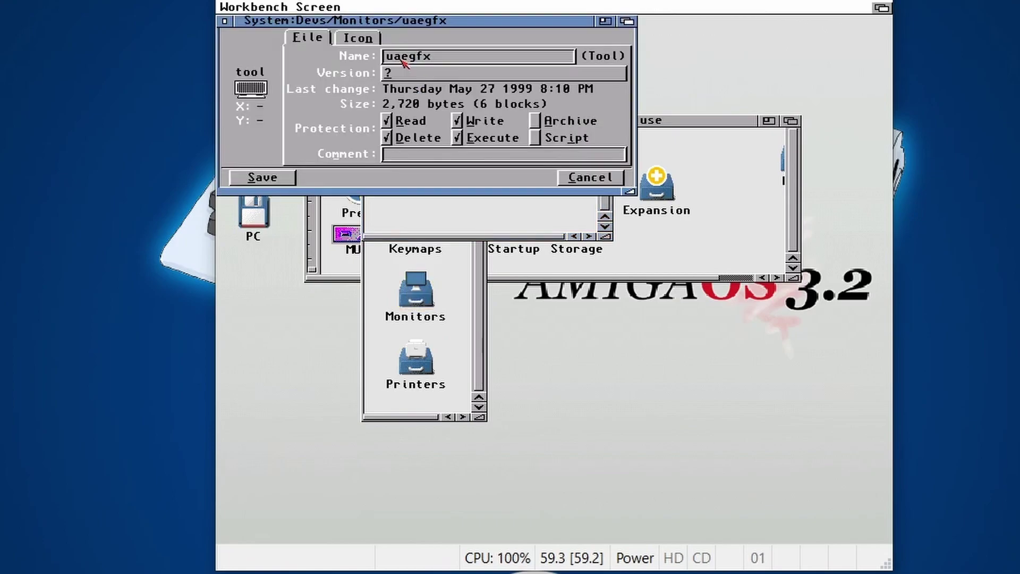
{"action": "left_click", "coordinate": [370, 37]}
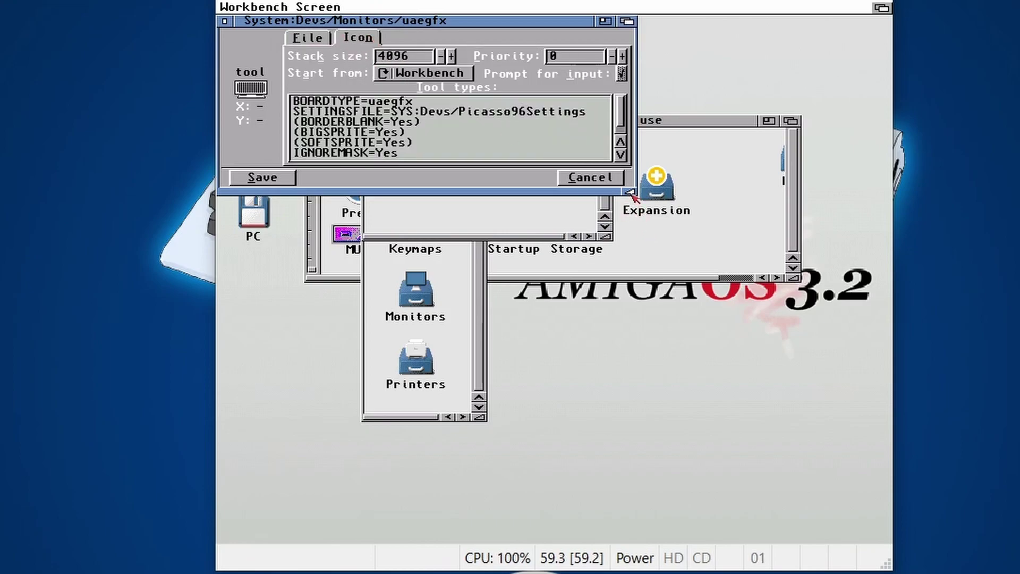
{"action": "left_click_drag", "start_coordinate": [630, 190], "coordinate": [663, 281]}
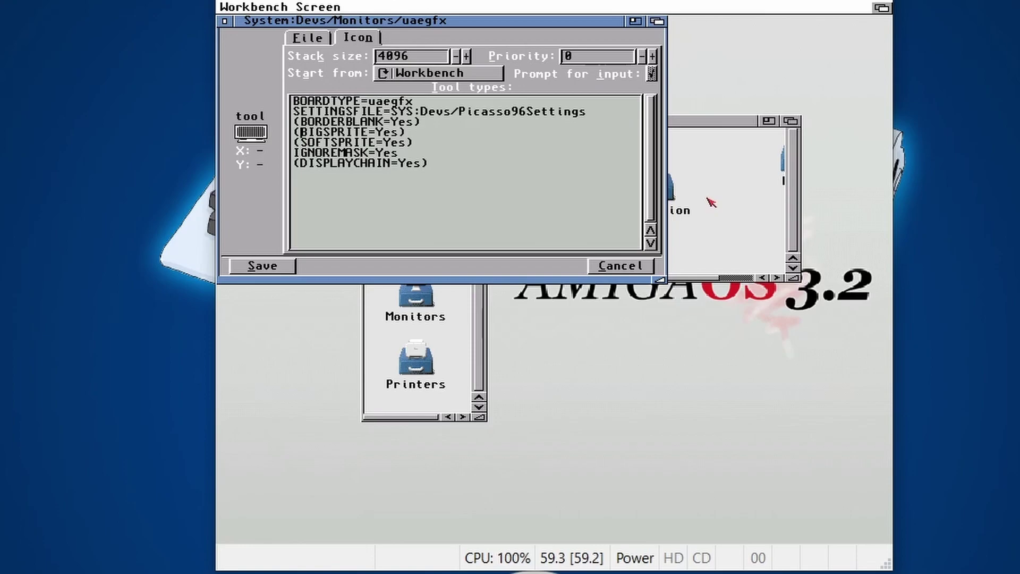
Enable the BIGSPRITE=Yes tool type of uaegfx by removing its surrounding parentheses, and save the icon information.
{"action": "key", "text": "Delete"}
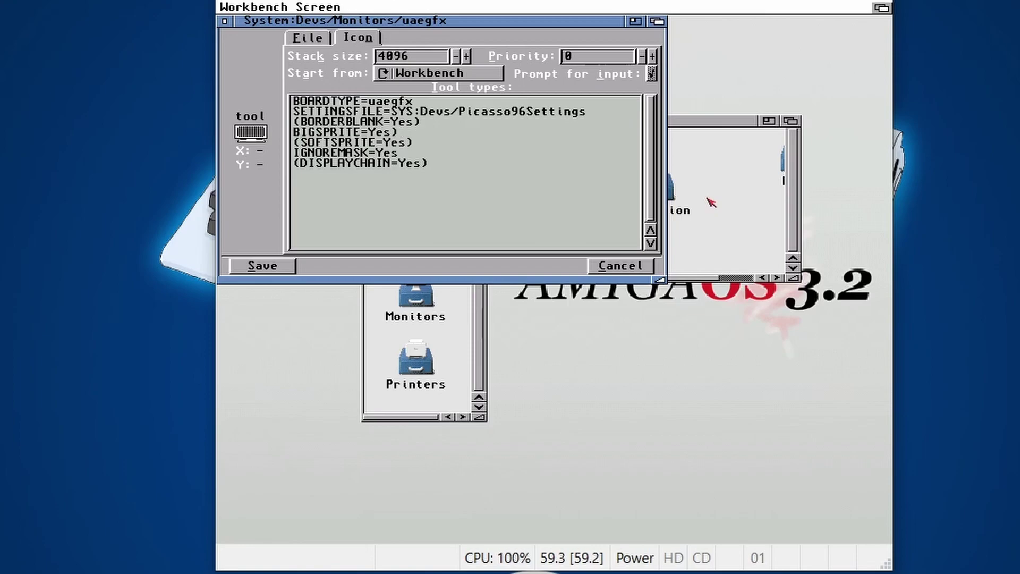
{"action": "key", "text": "Right"}
{"action": "key", "text": "Right"}
{"action": "key", "text": "Right"}
{"action": "key", "text": "Right"}
{"action": "key", "text": "Right"}
{"action": "key", "text": "Right"}
{"action": "key", "text": "Right"}
{"action": "key", "text": "Right"}
{"action": "key", "text": "Right"}
{"action": "key", "text": "Right"}
{"action": "key", "text": "Right"}
{"action": "key", "text": "Right"}
{"action": "key", "text": "Right"}
{"action": "key", "text": "BackSpace"}
{"action": "left_click", "coordinate": [260, 268]}
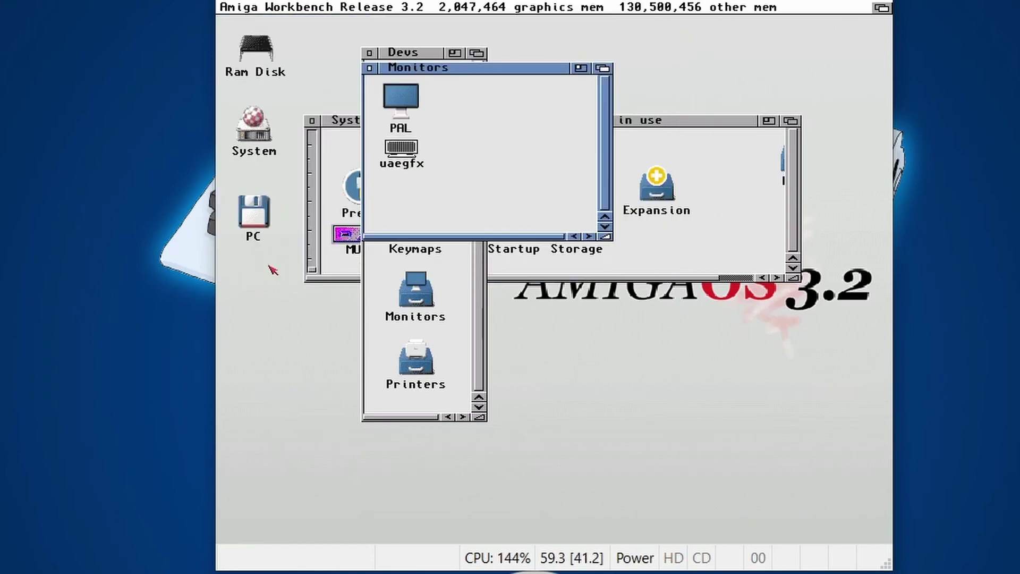
{"action": "left_click", "coordinate": [372, 69]}
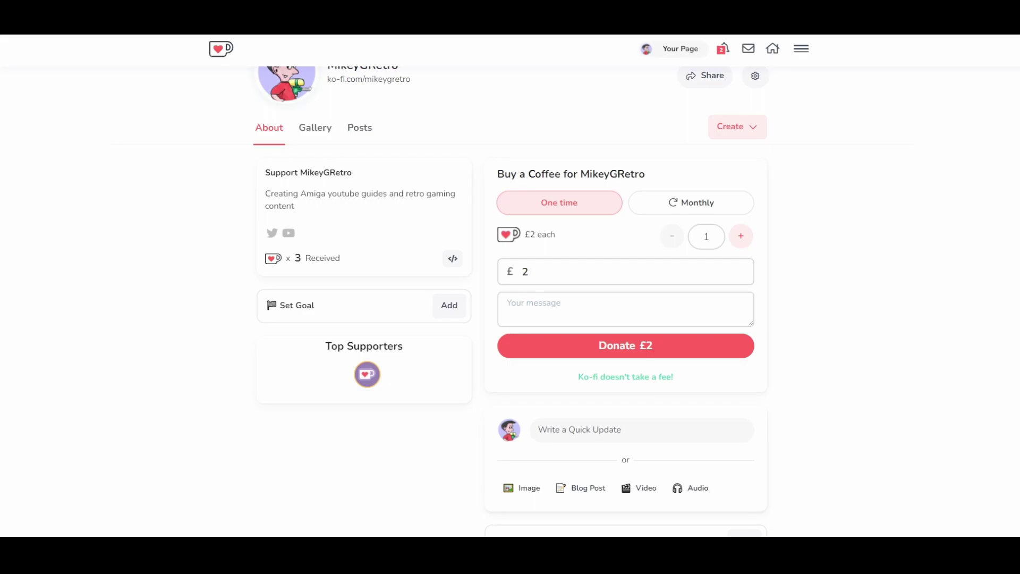
{"action": "scroll", "coordinate": [510, 287], "scroll_direction": "up", "scroll_amount": 4}
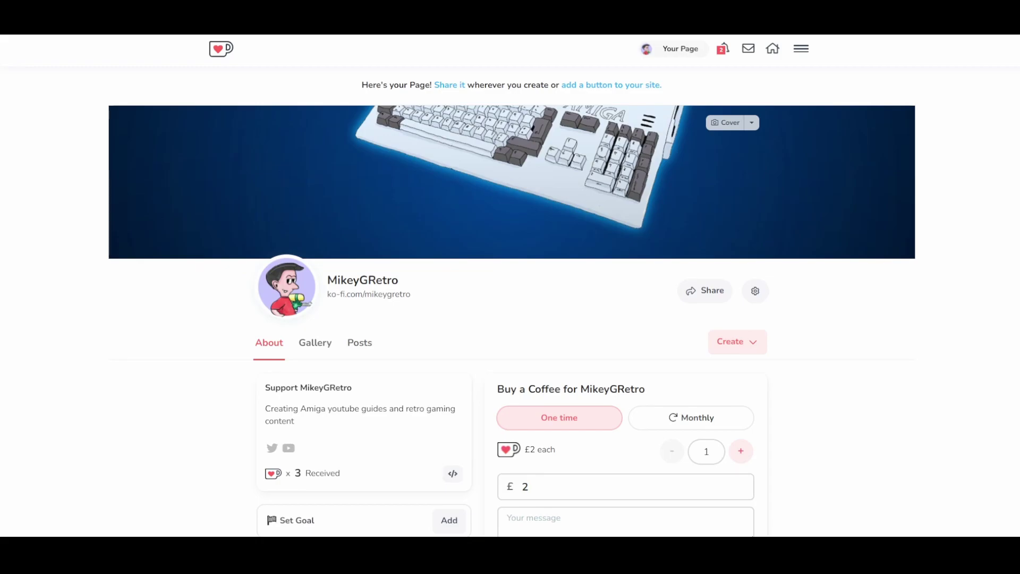
{"action": "scroll", "coordinate": [510, 287], "scroll_direction": "down", "scroll_amount": 6}
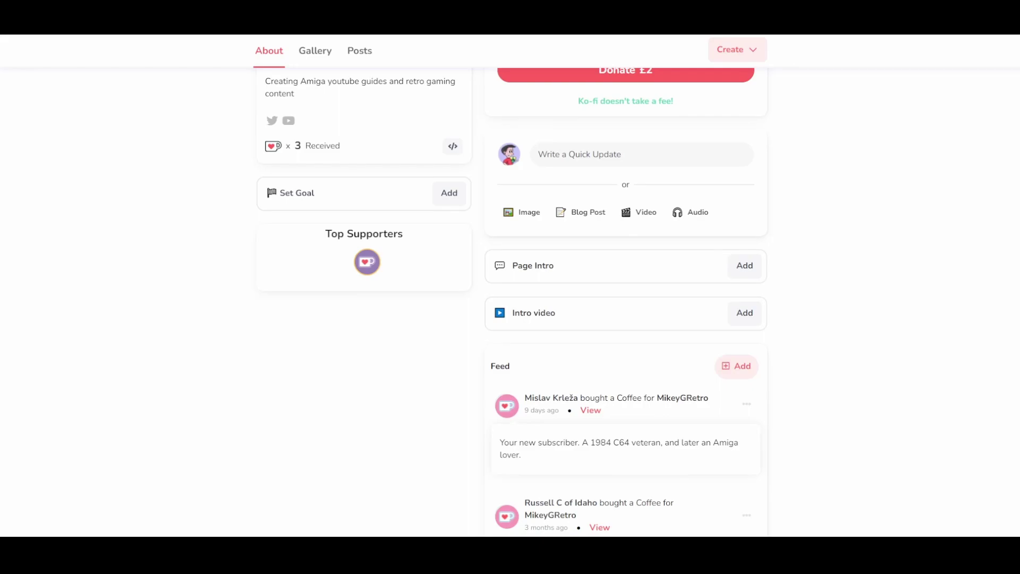
{"action": "scroll", "coordinate": [625, 298], "scroll_direction": "down", "scroll_amount": 2}
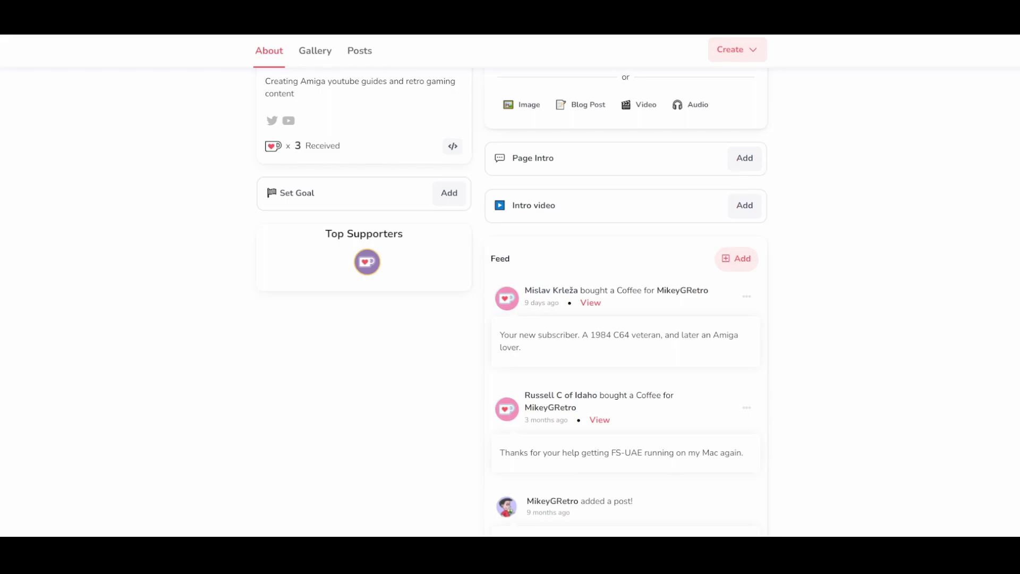
{"action": "scroll", "coordinate": [625, 298], "scroll_direction": "up", "scroll_amount": 3}
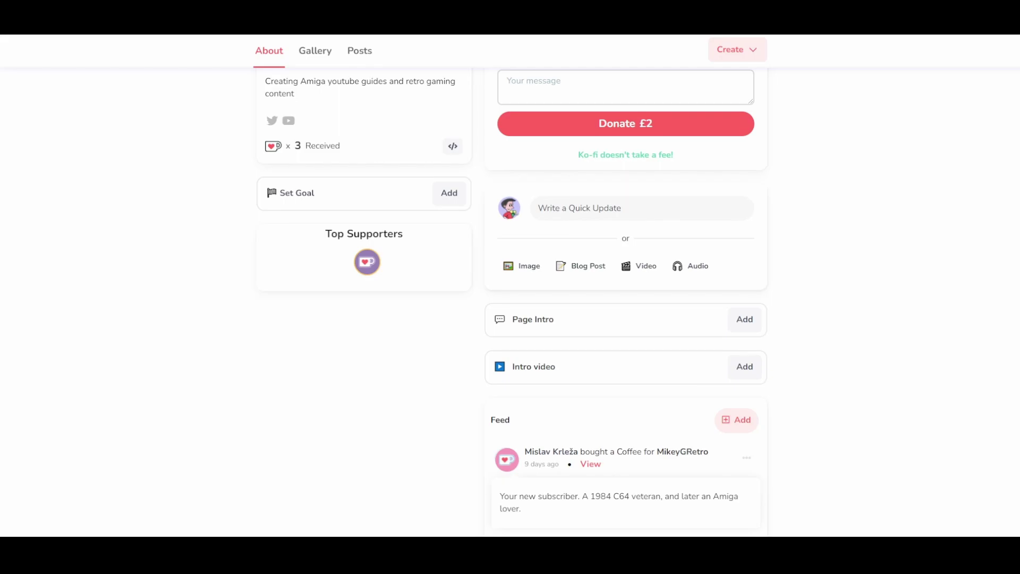
{"action": "scroll", "coordinate": [625, 297], "scroll_direction": "up", "scroll_amount": 5}
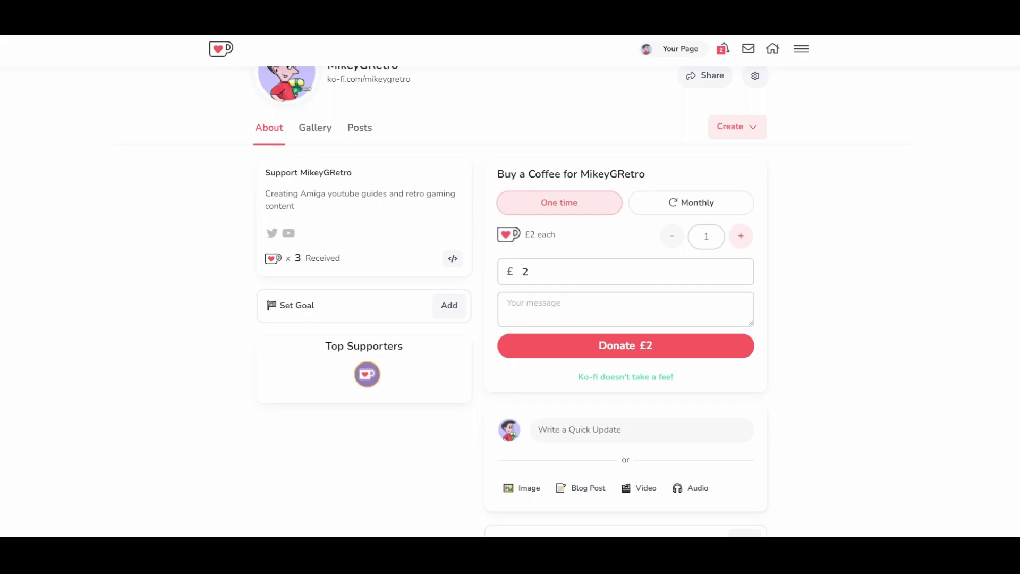
{"action": "scroll", "coordinate": [510, 298], "scroll_direction": "up", "scroll_amount": 4}
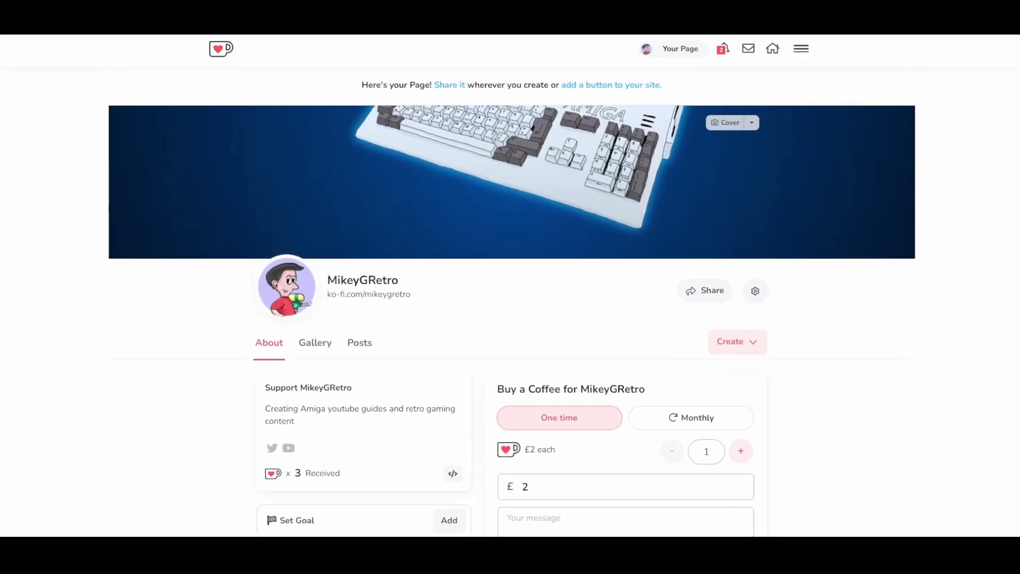